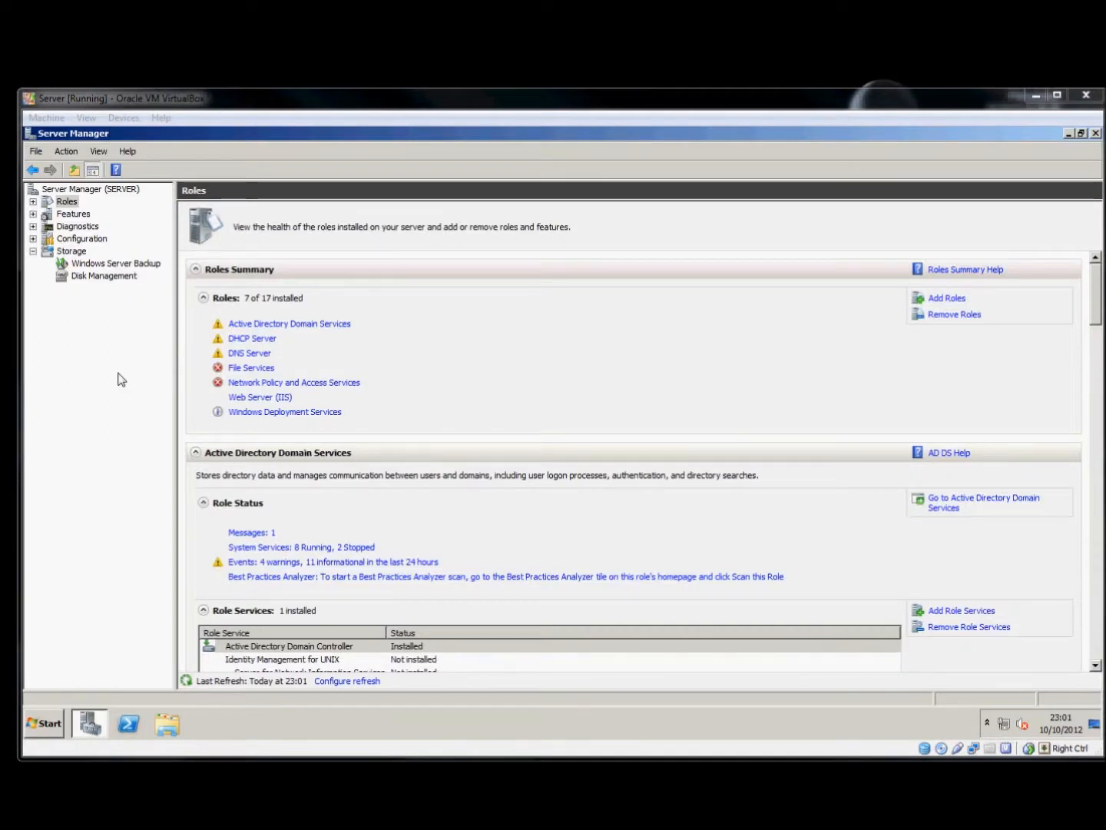
Start Add Features and select Windows Server Backup under Windows Server Backup Features.
click(73, 214)
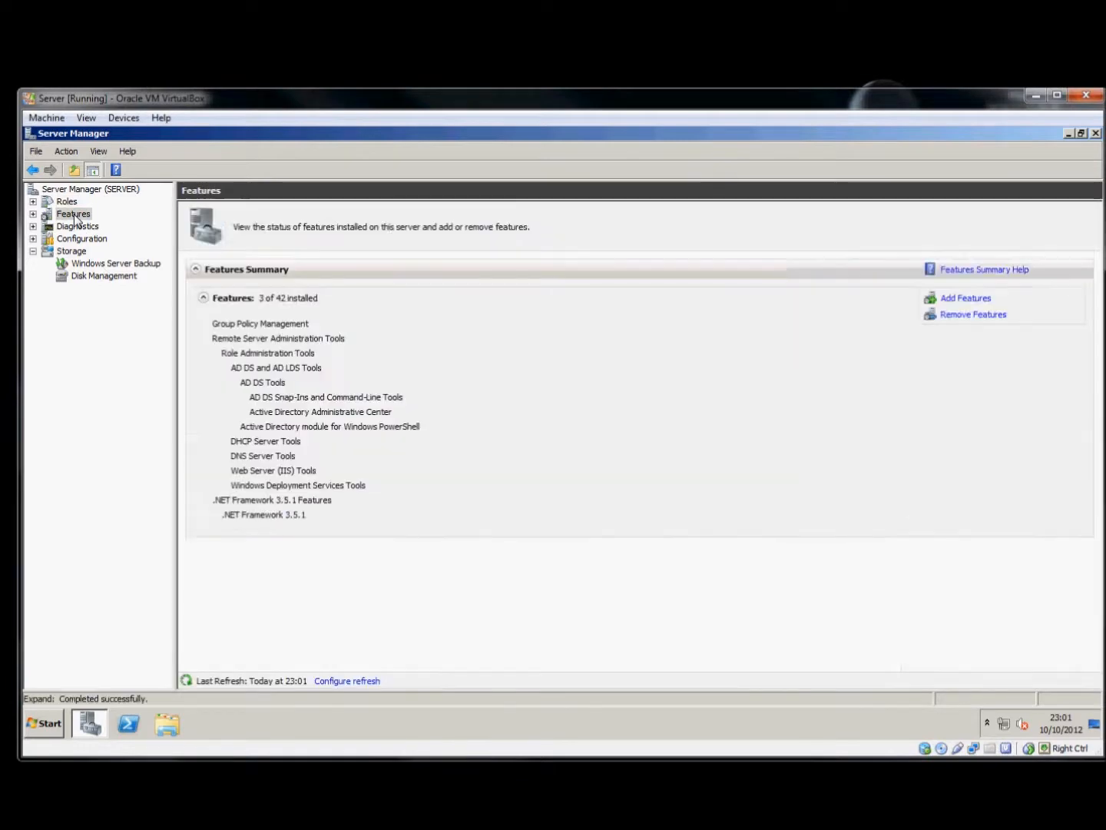
click(964, 298)
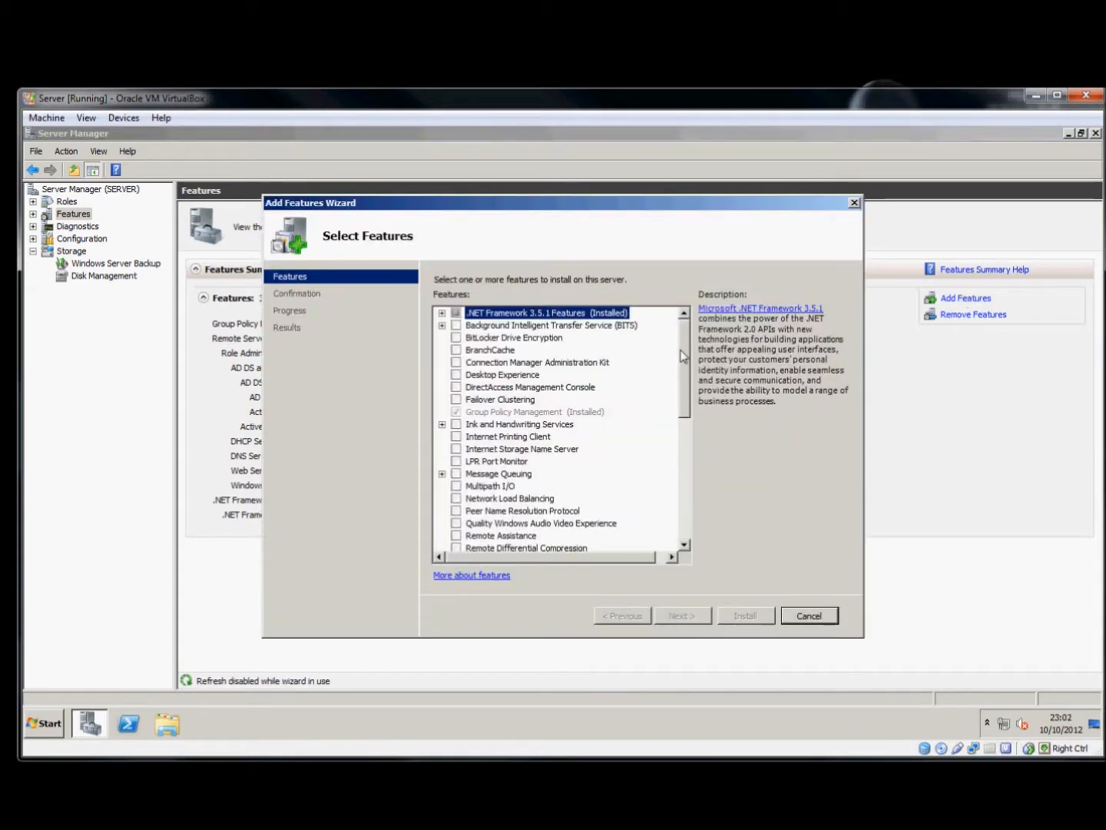
drag(684, 354, 689, 495)
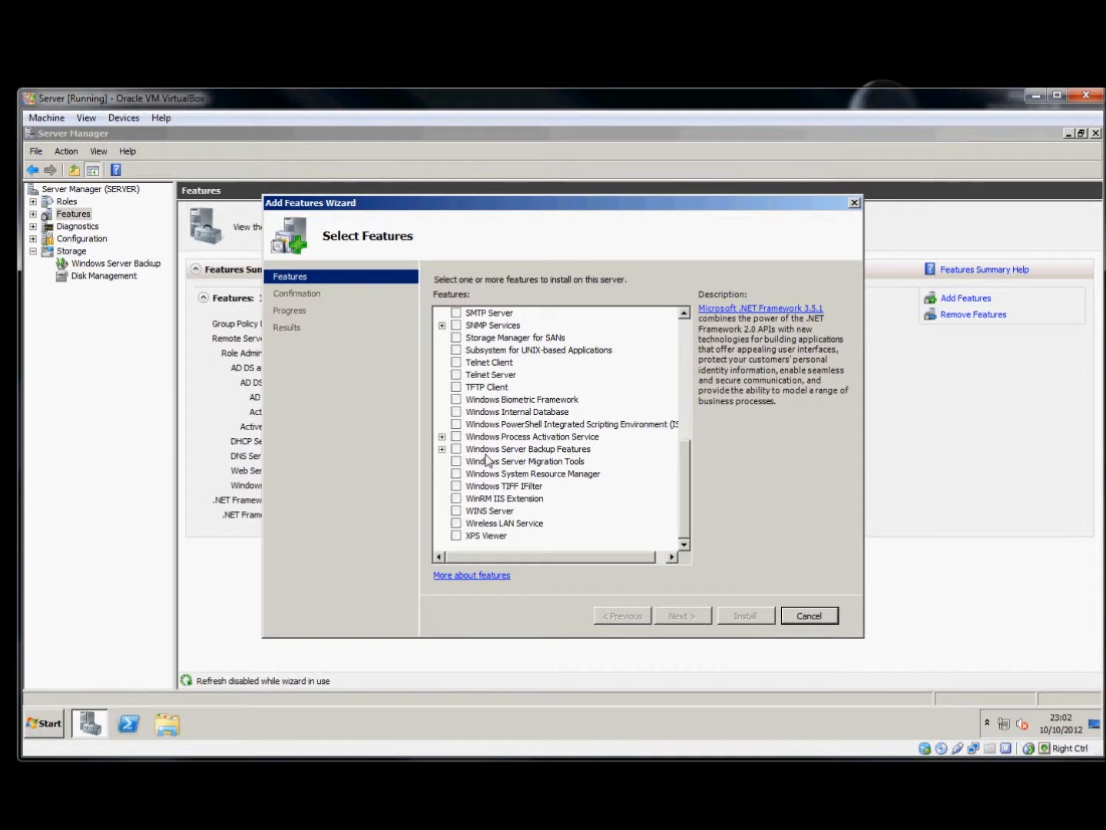
click(442, 449)
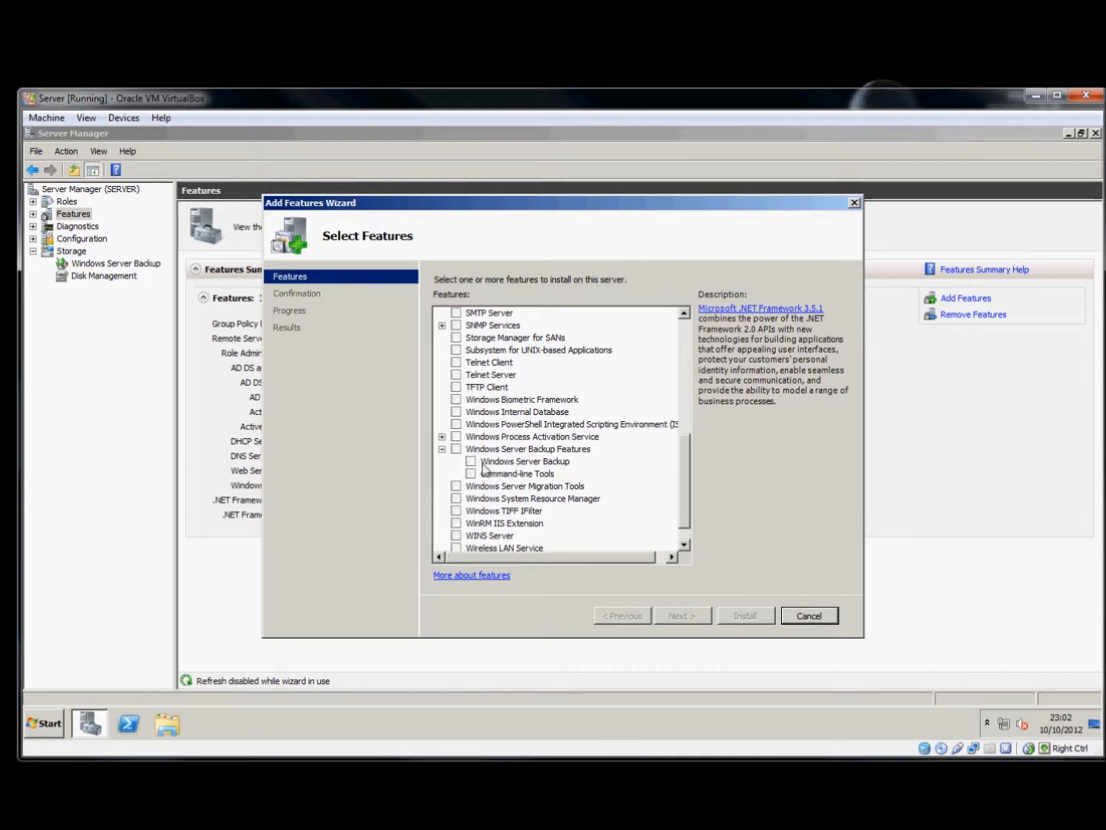
click(471, 461)
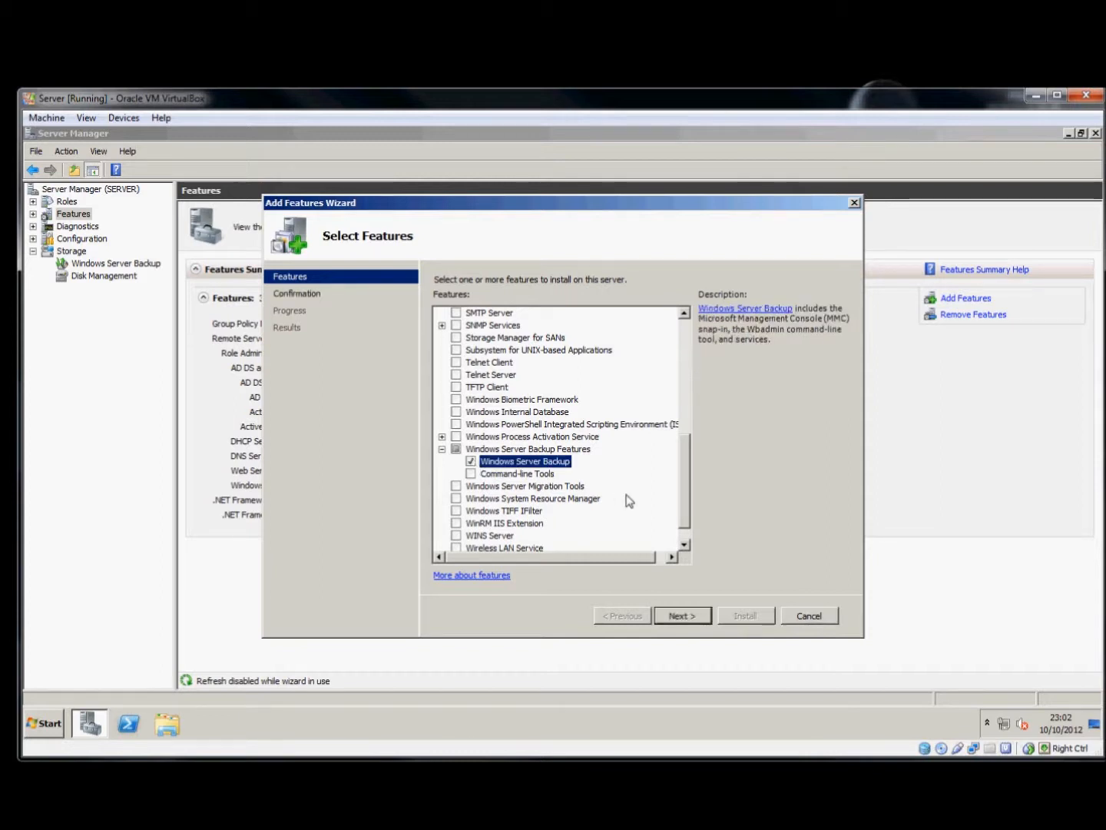
Confirm and install the Windows Server Backup feature, then dismiss the results.
click(684, 618)
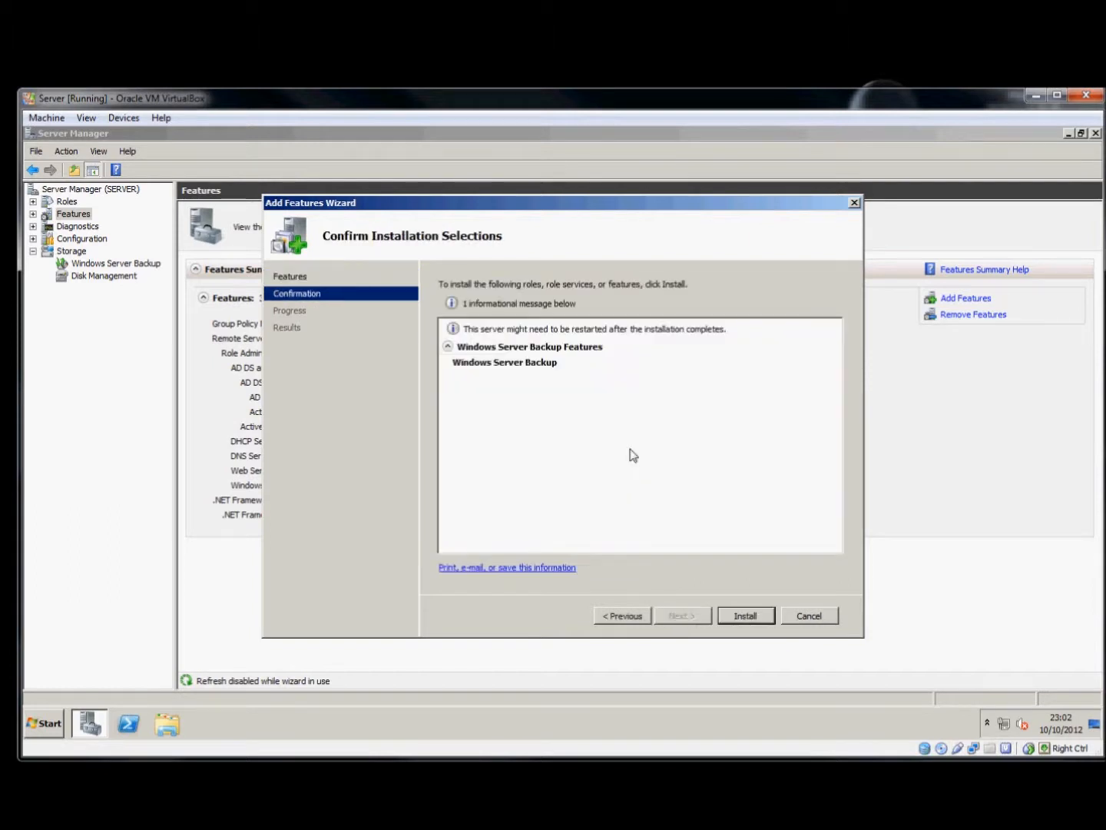
click(744, 615)
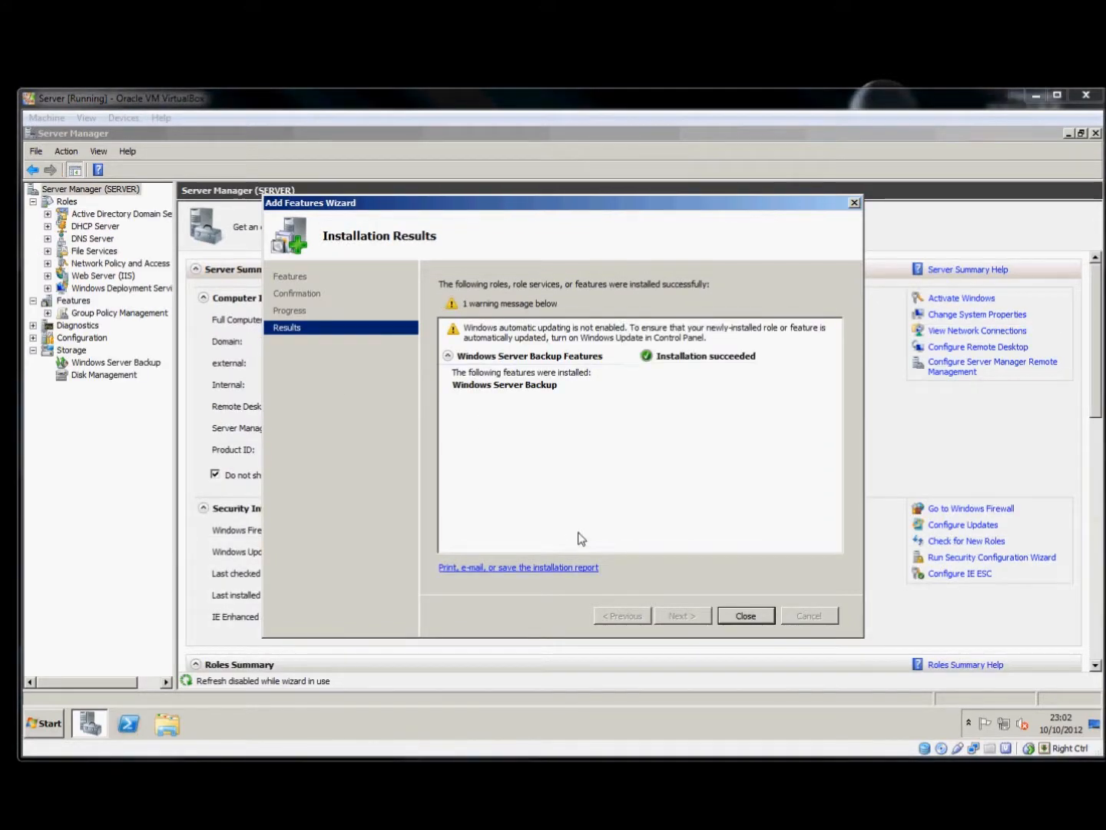
click(745, 616)
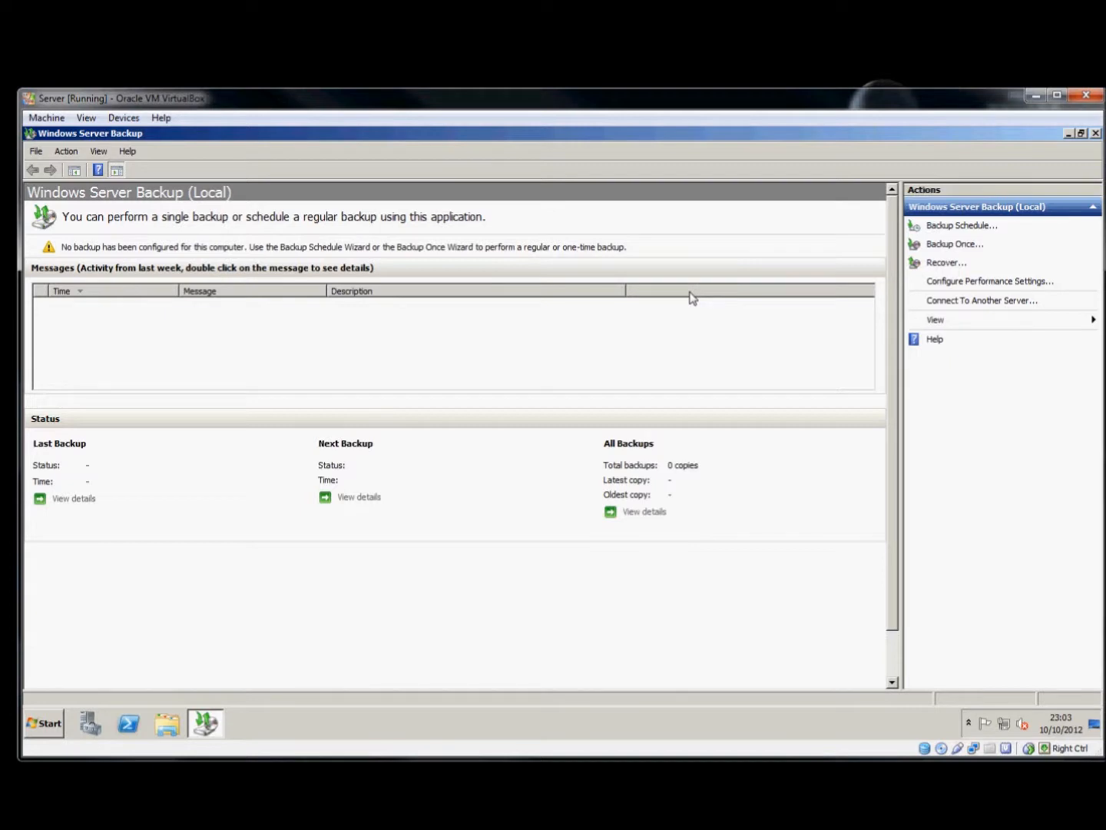
Start the Backup Schedule wizard from the Windows Server Backup console.
click(951, 226)
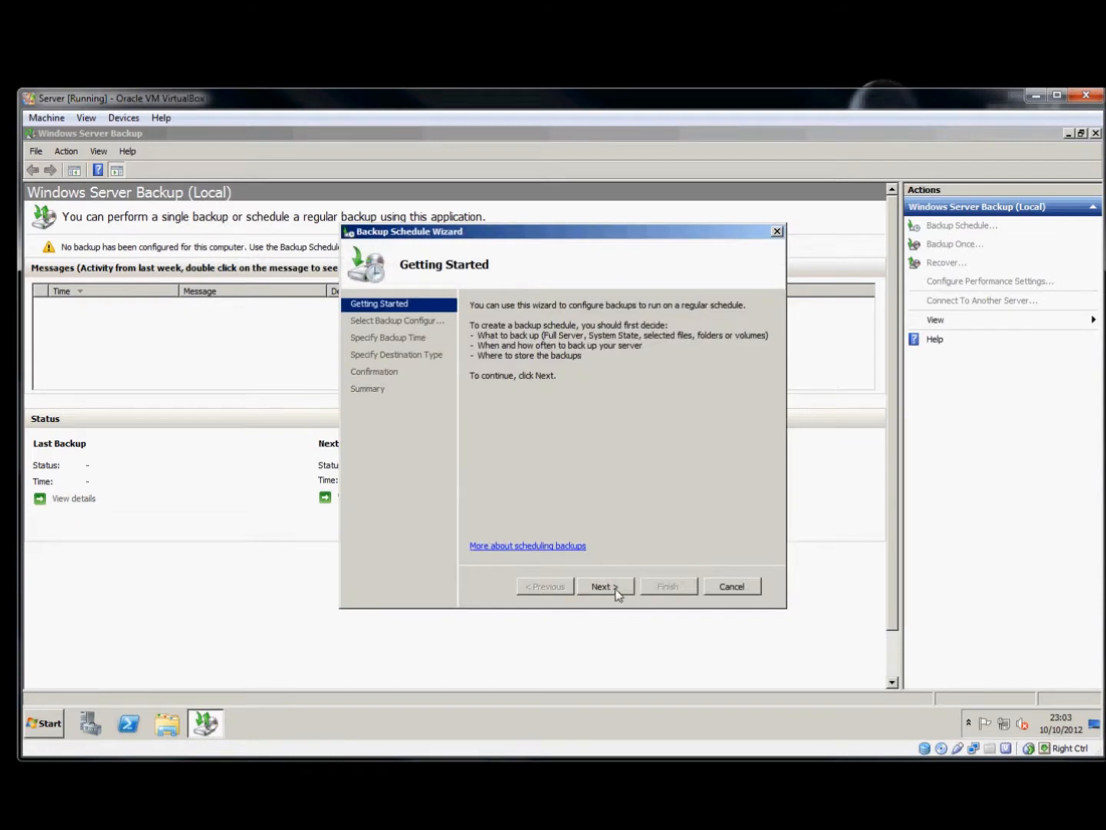
Keep a Full server configuration and set the once-daily backup time to 23:30.
click(611, 588)
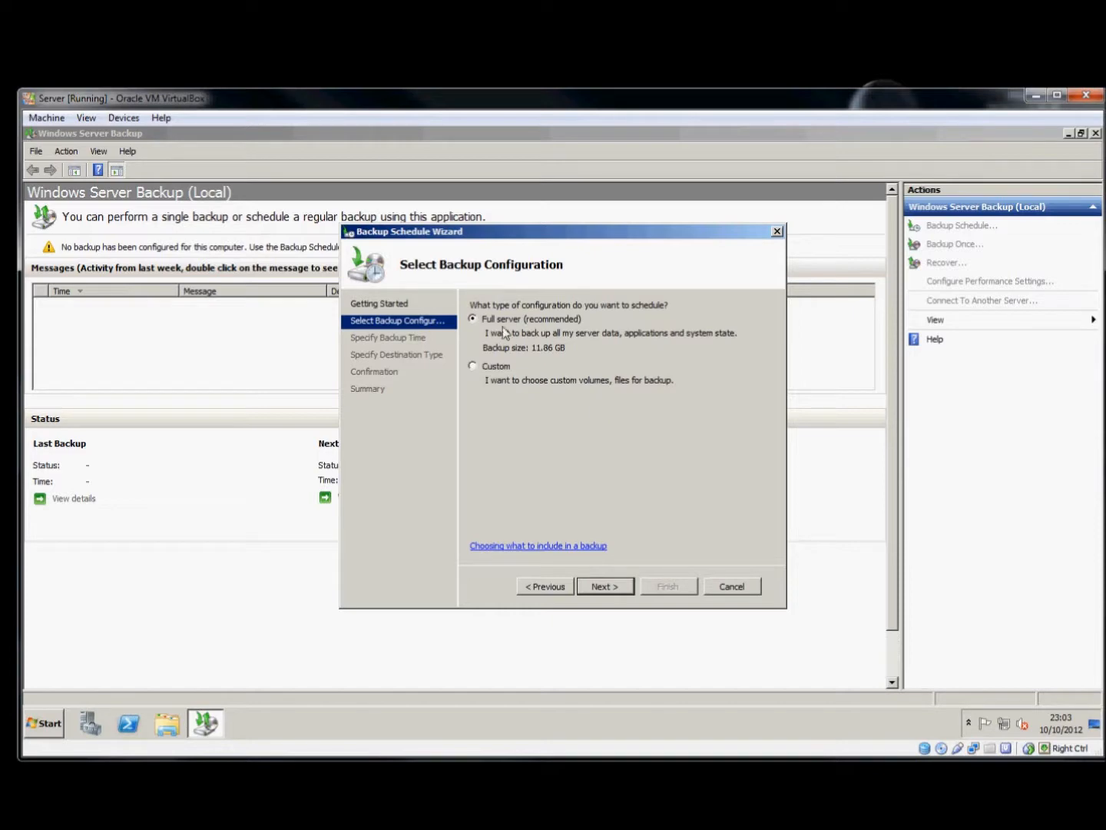
click(605, 586)
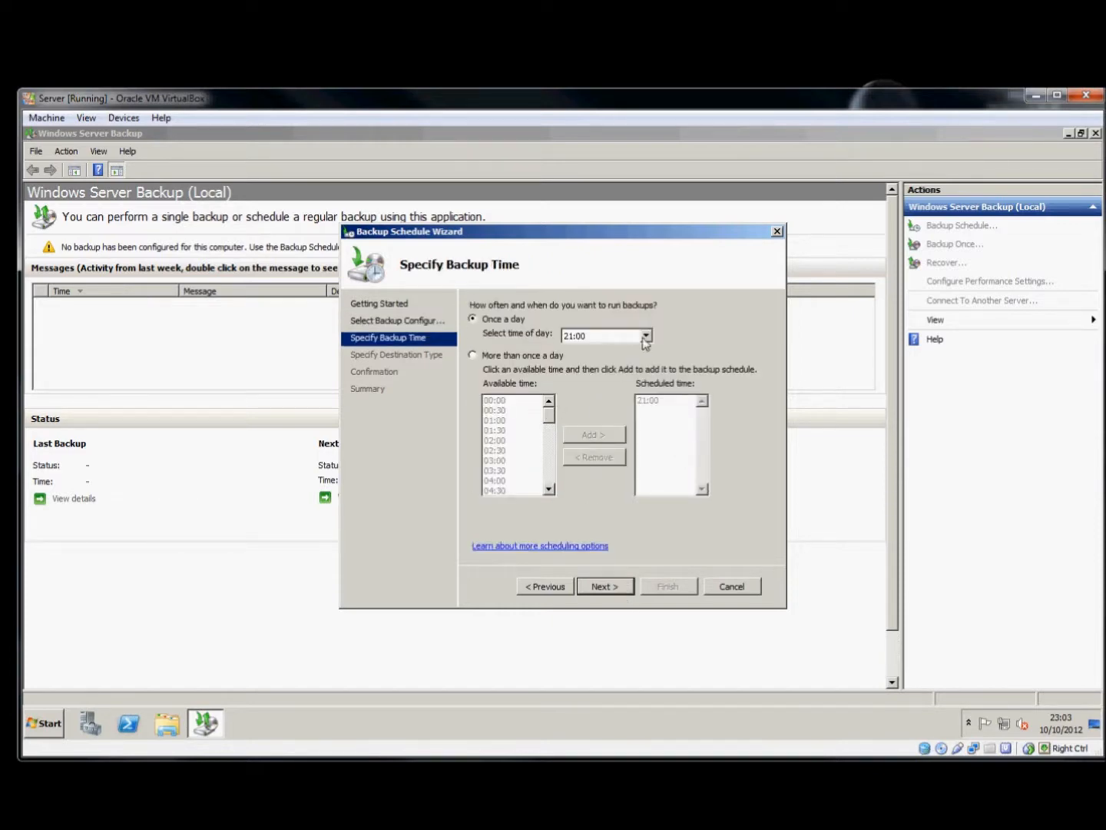
click(646, 337)
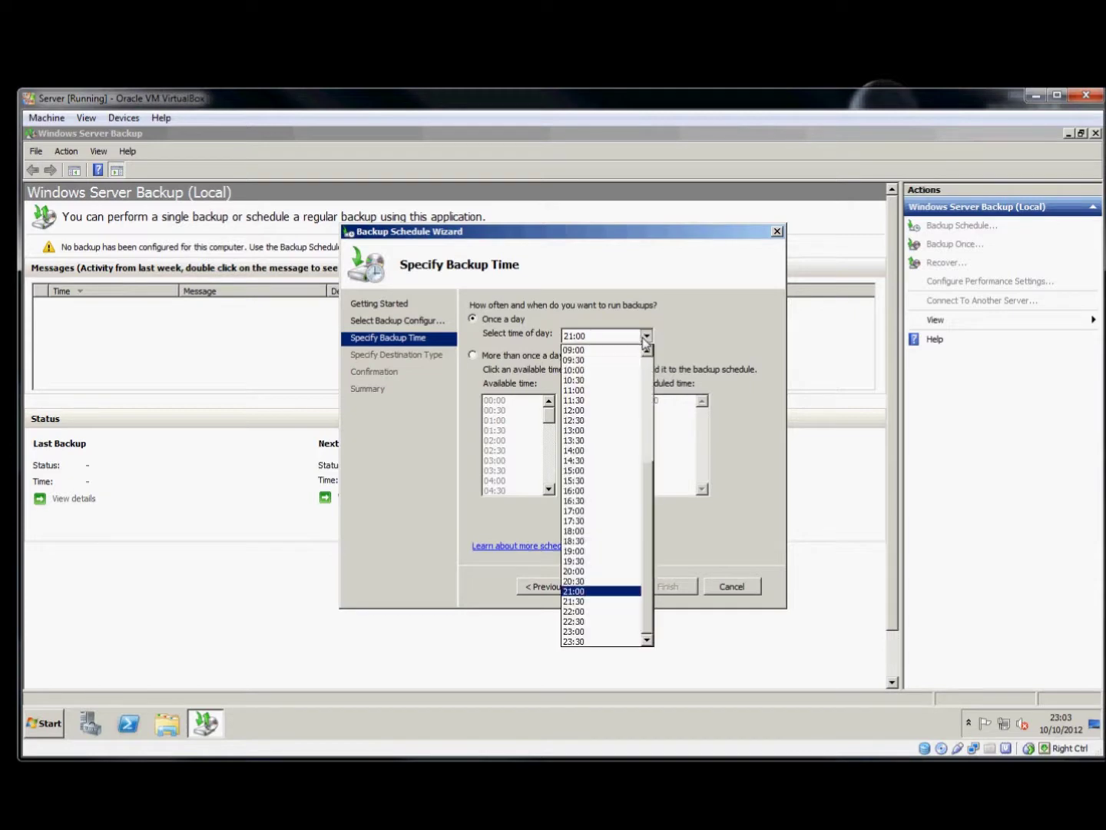
click(593, 641)
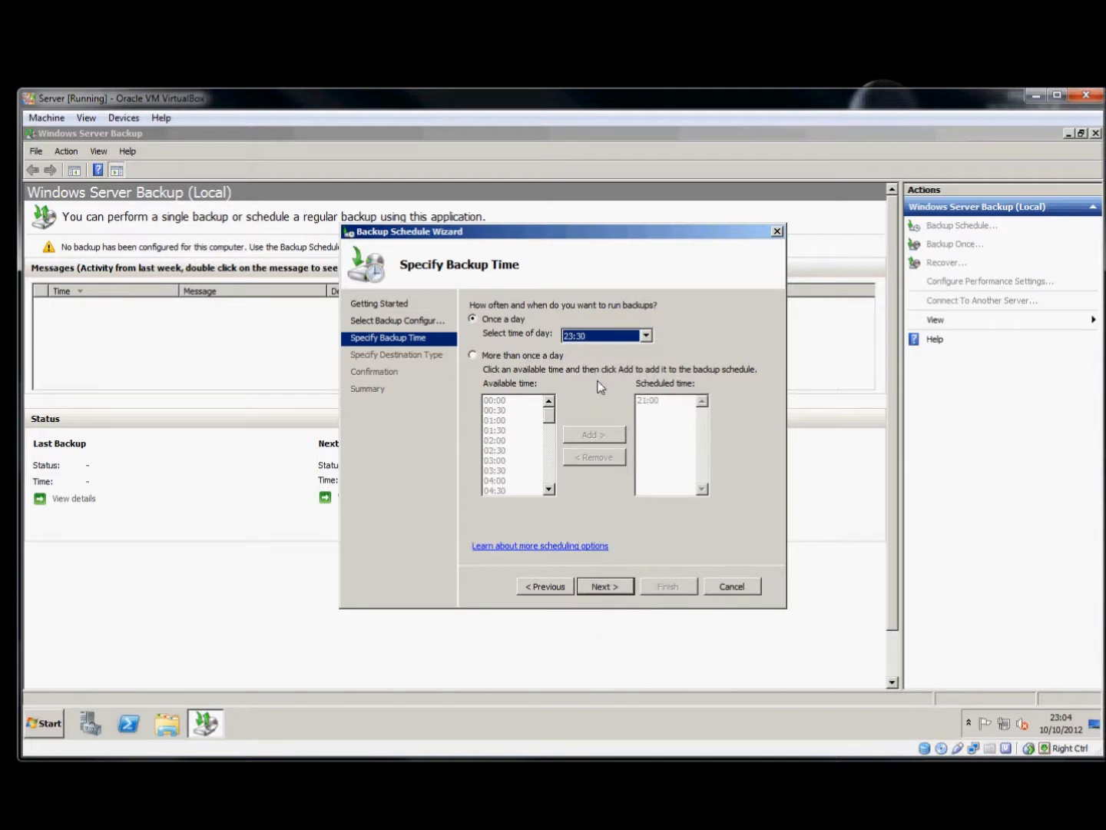
Choose Back up to a volume and add data (E:) as the destination.
click(605, 586)
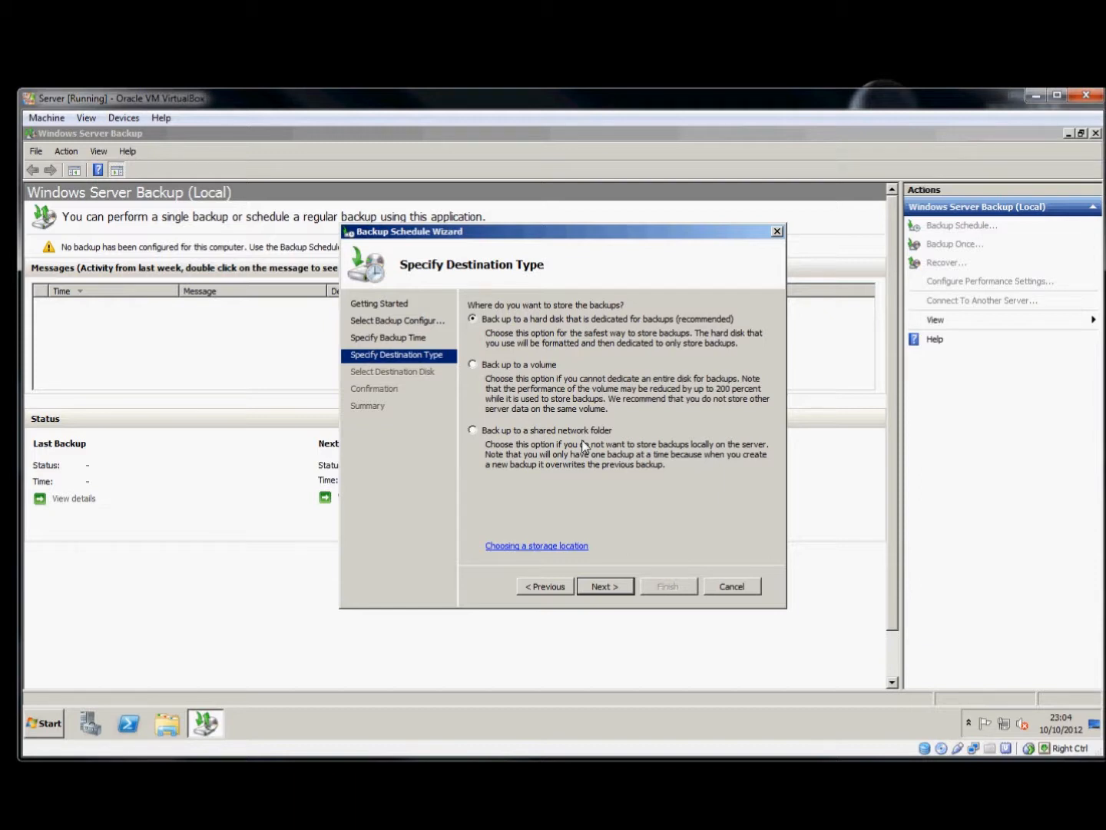
click(473, 364)
click(604, 586)
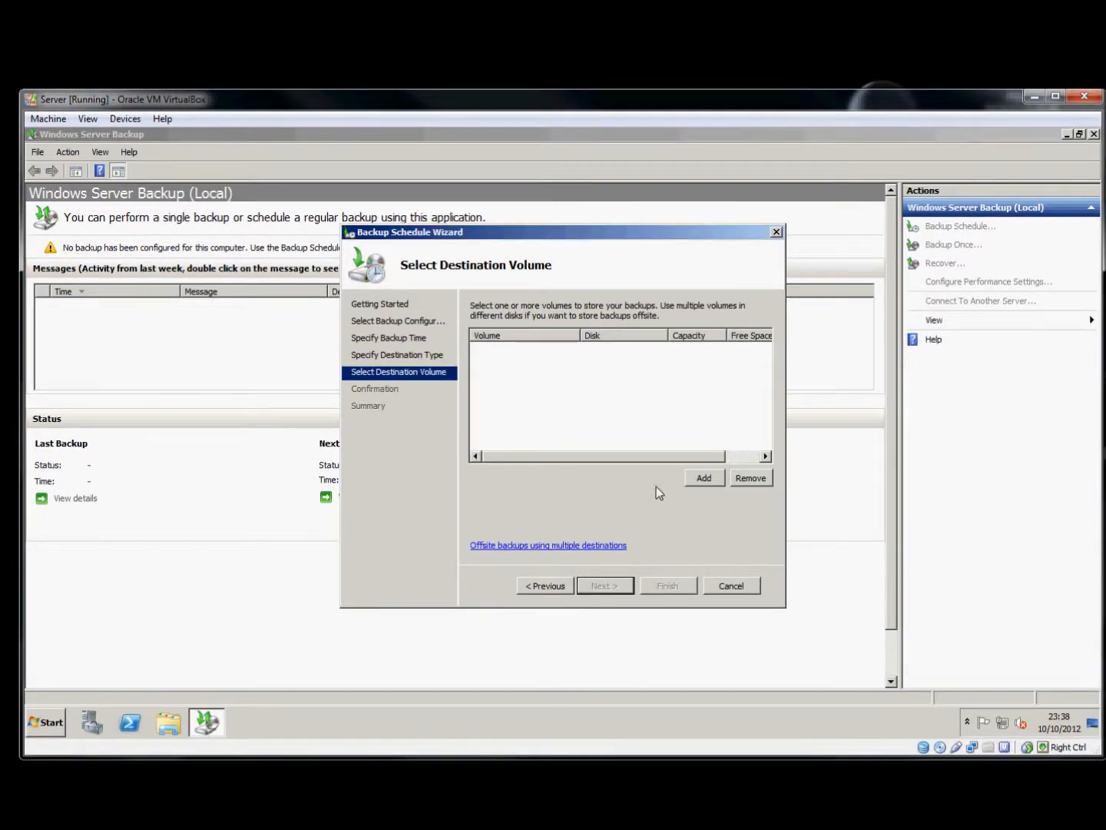
click(706, 479)
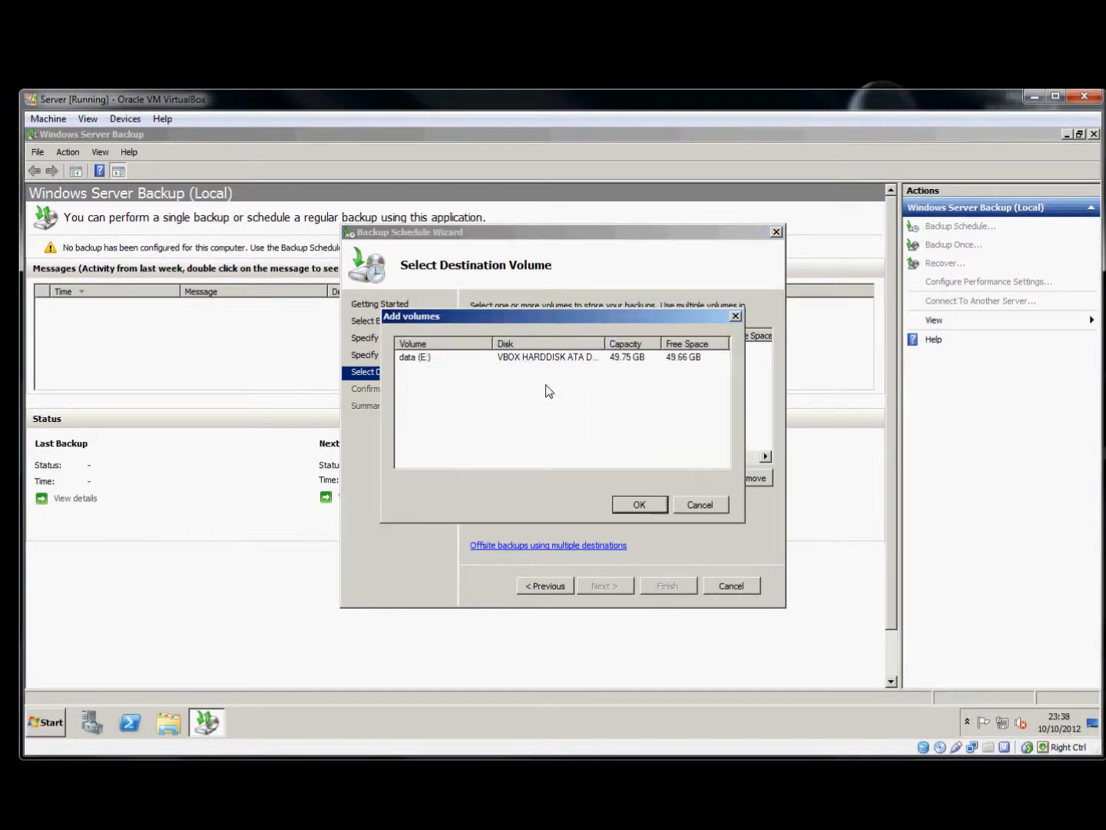
click(414, 356)
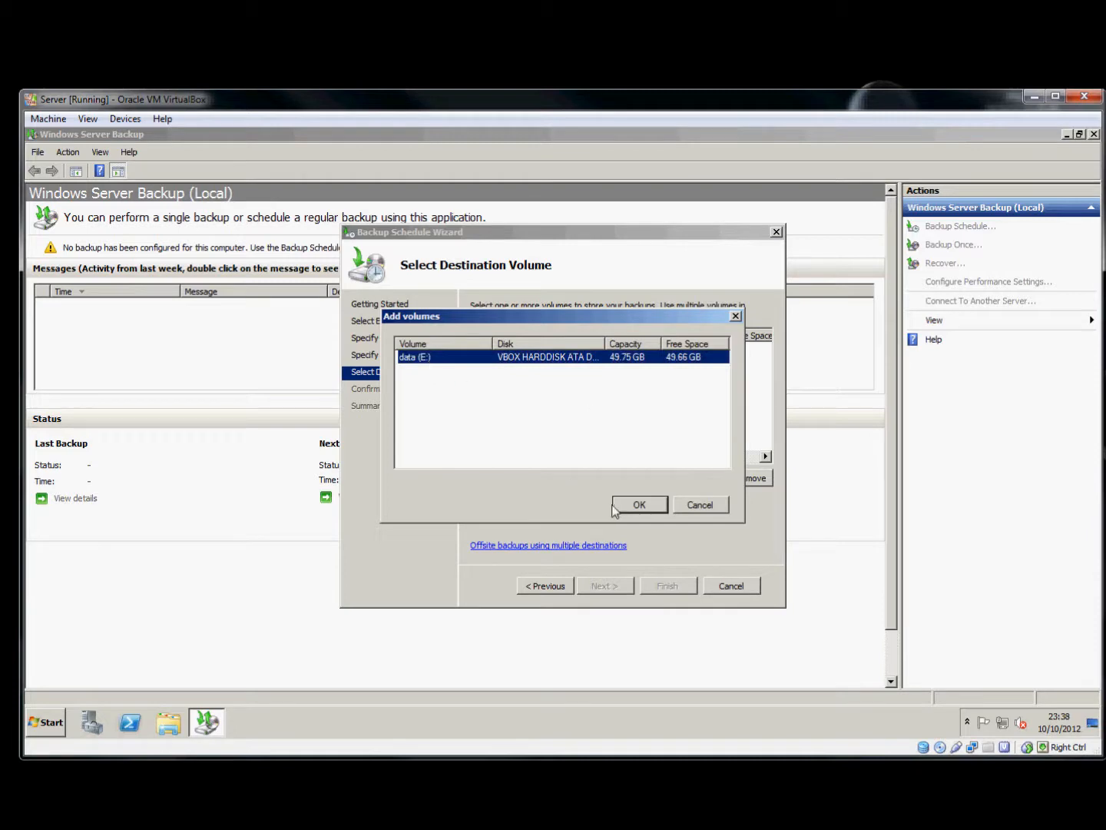
click(638, 505)
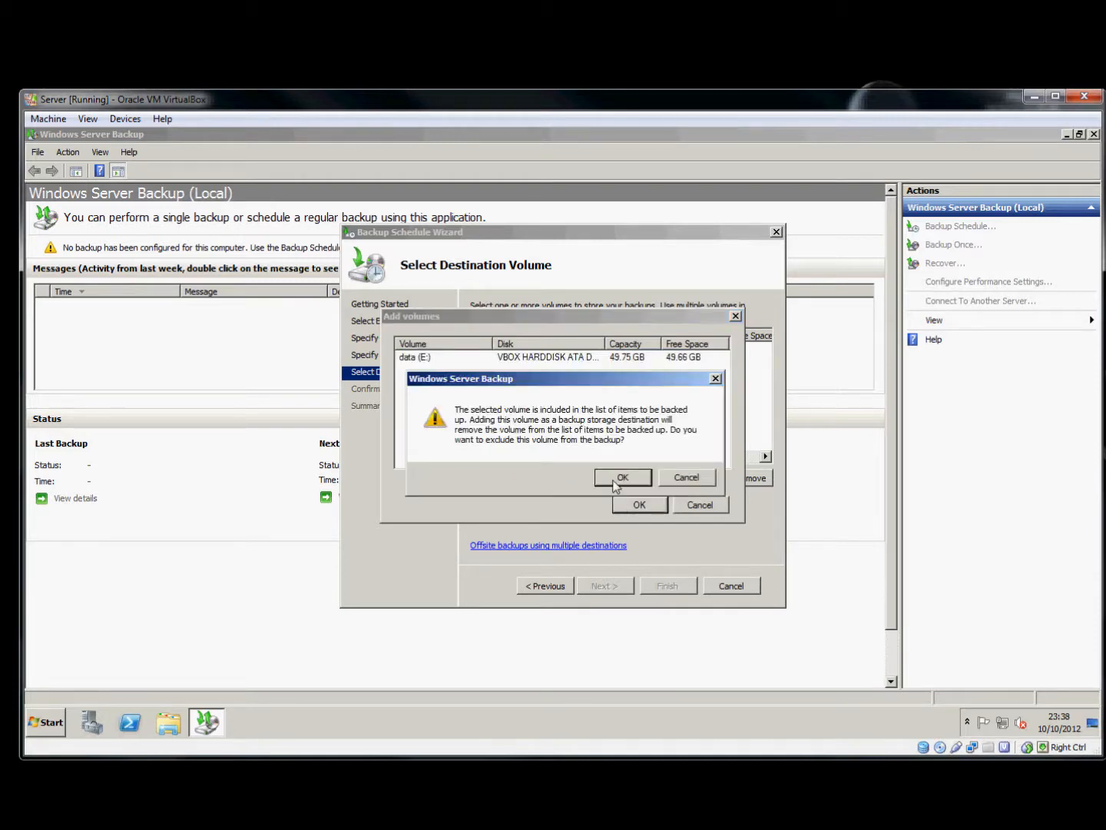
Accept the exclusion and dynamic-disk warnings and continue to the confirmation summary.
click(623, 477)
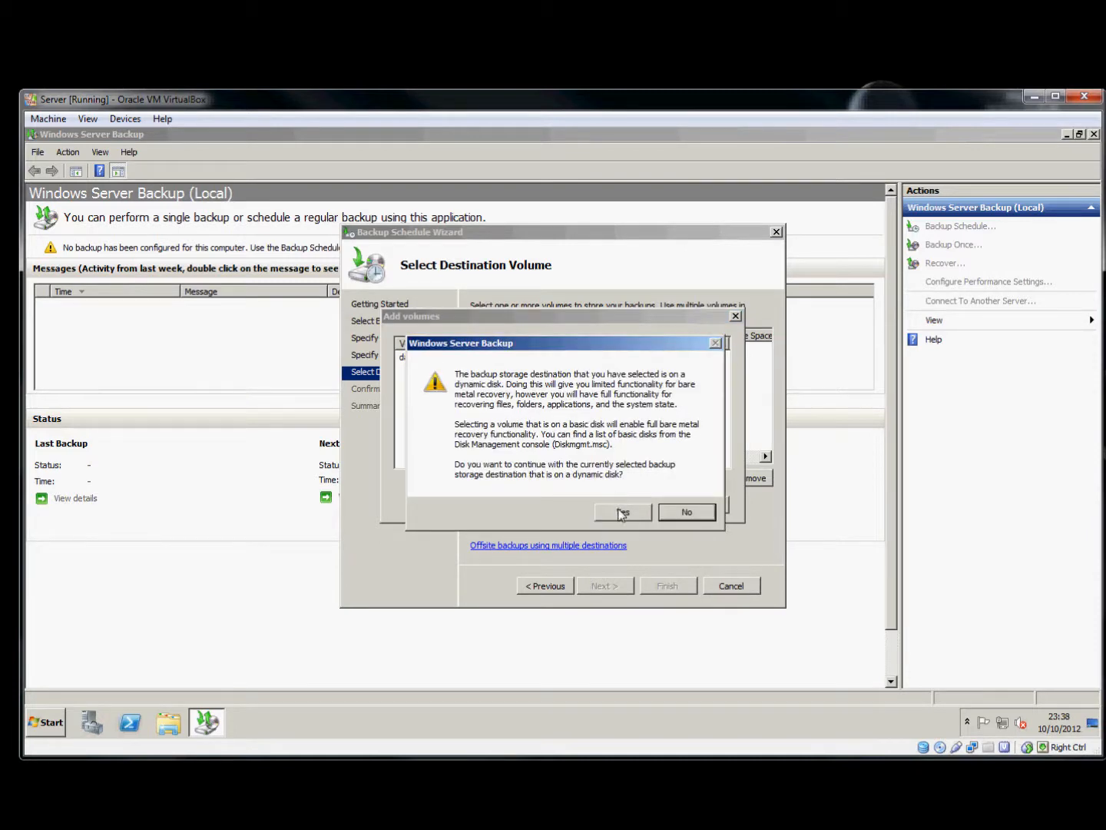
click(622, 512)
click(623, 513)
click(603, 586)
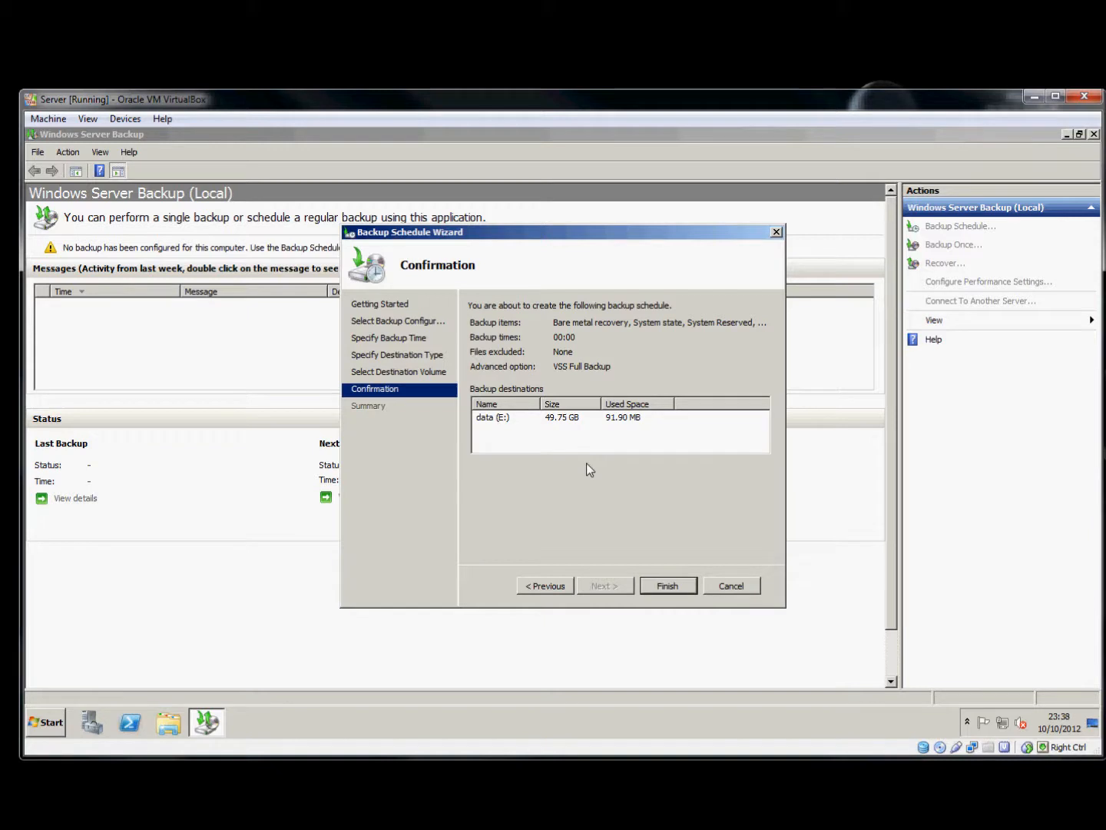
Finish creating the daily backup schedule to data (E:) and close the wizard.
click(667, 586)
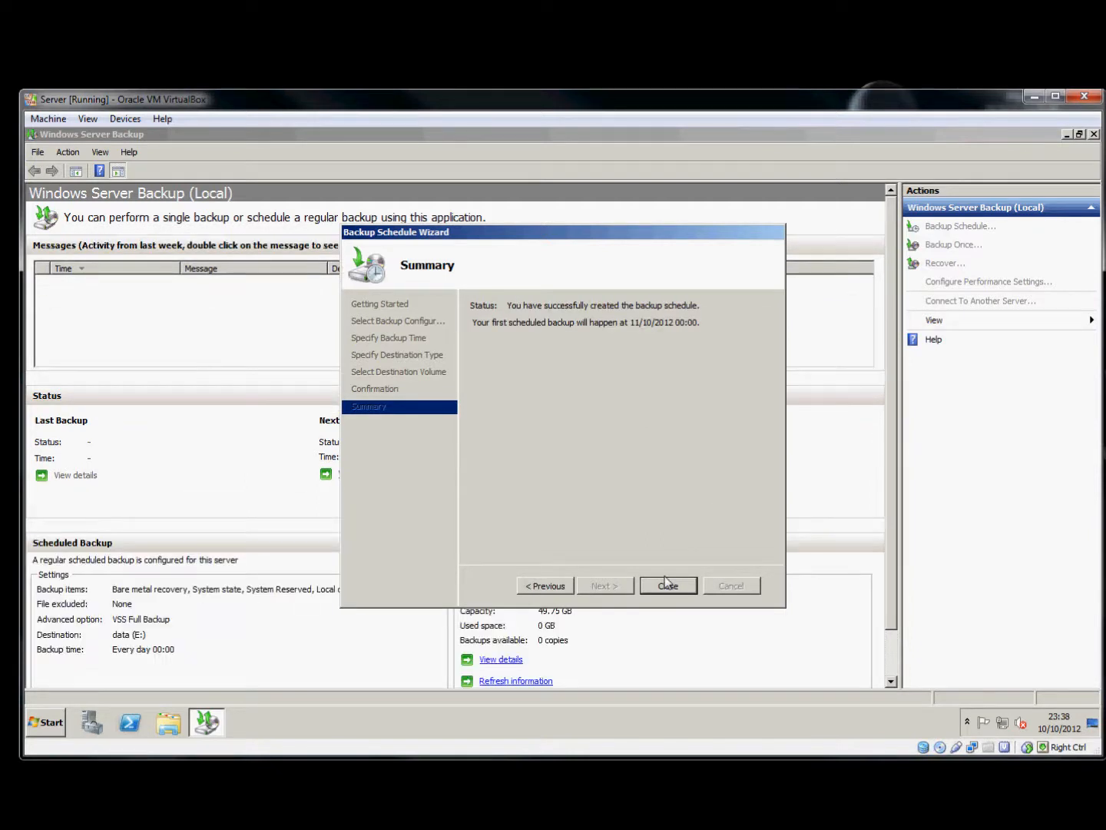
click(667, 585)
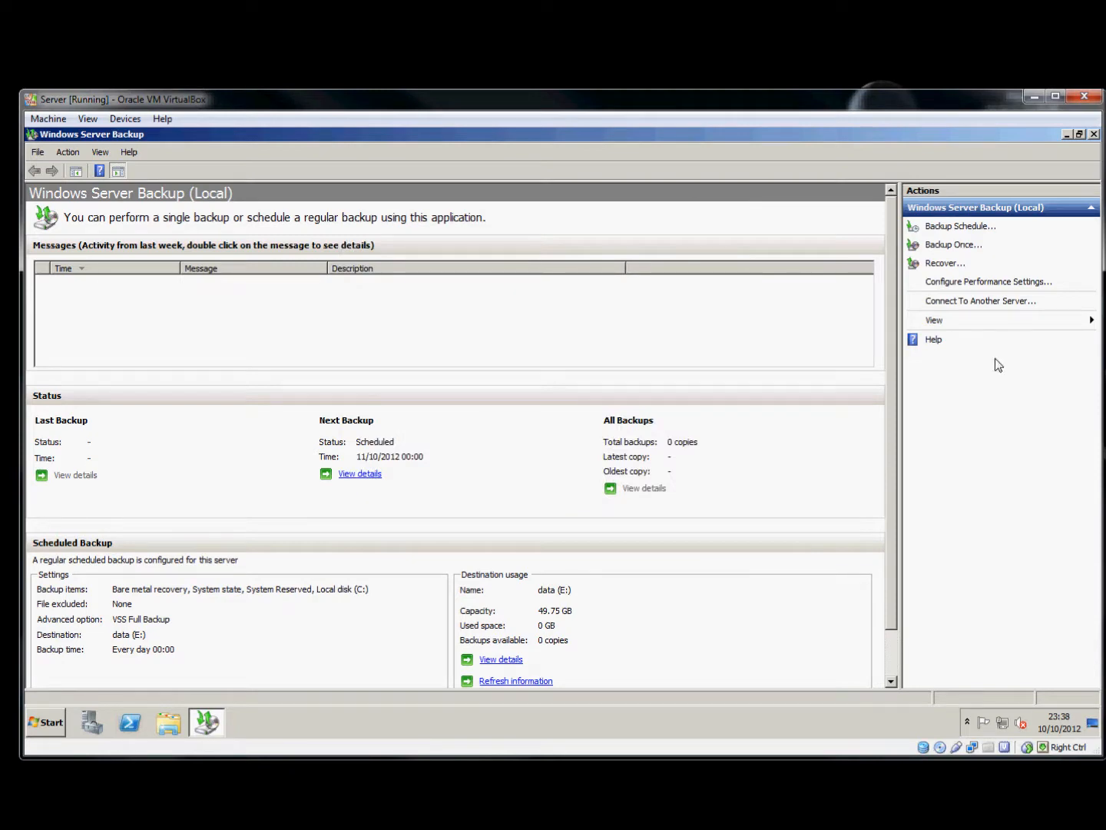
click(1011, 283)
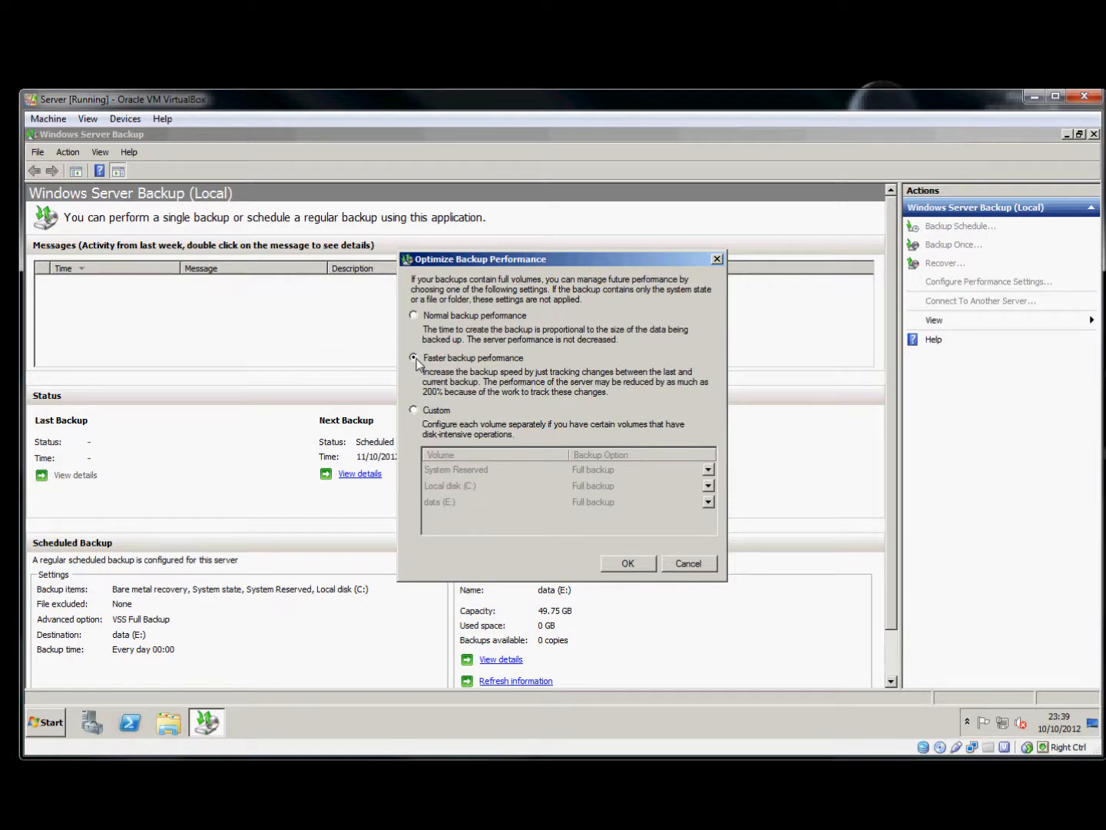
Apply Faster backup performance so only changes between backups are tracked.
click(628, 564)
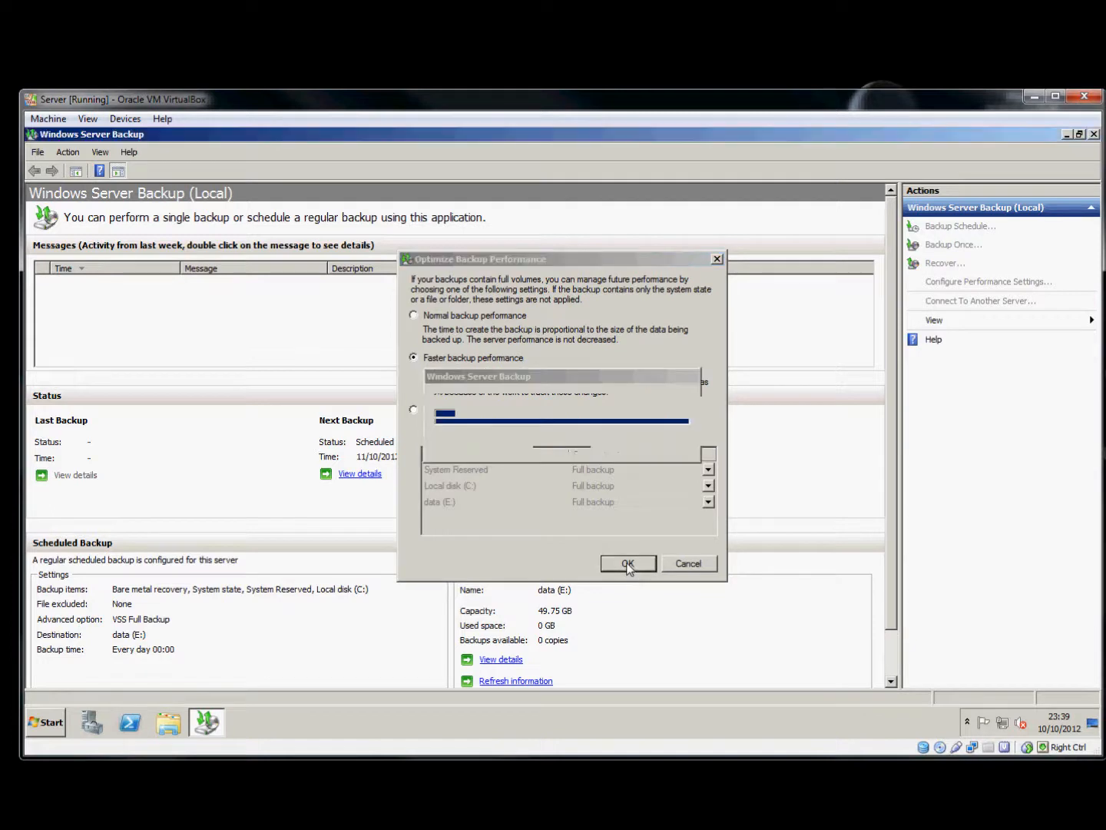